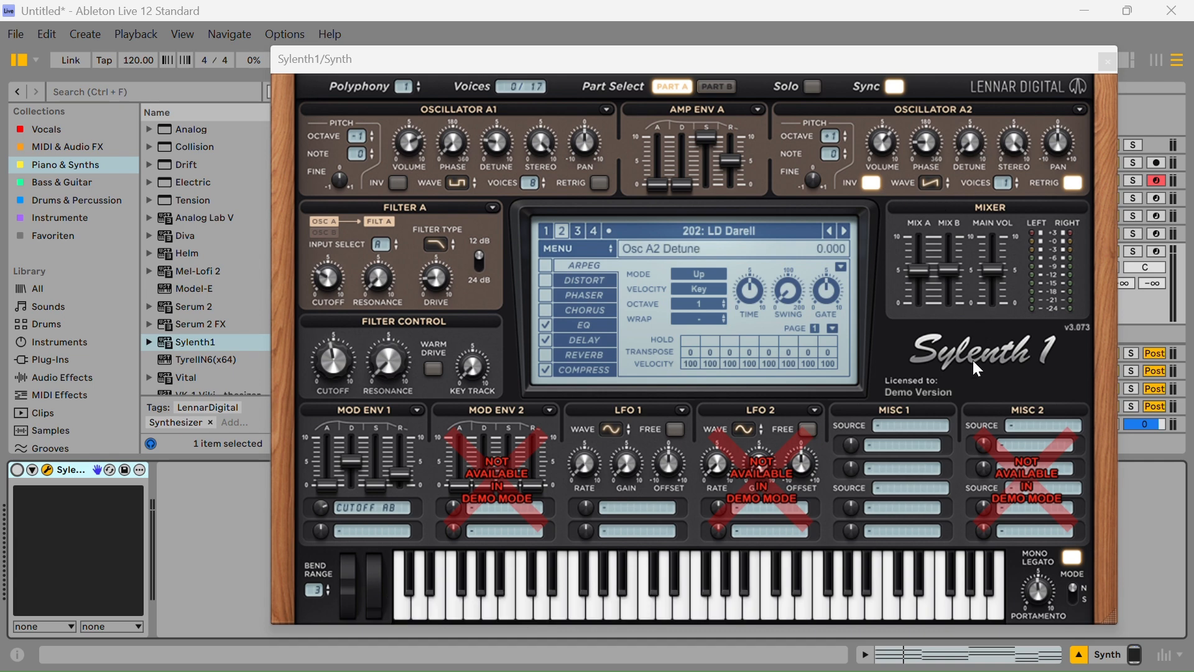
# Look at Part B's oscillators, return to Part A, and set Mix A to 10 and Mix B to 0.
pyautogui.click(712, 86)
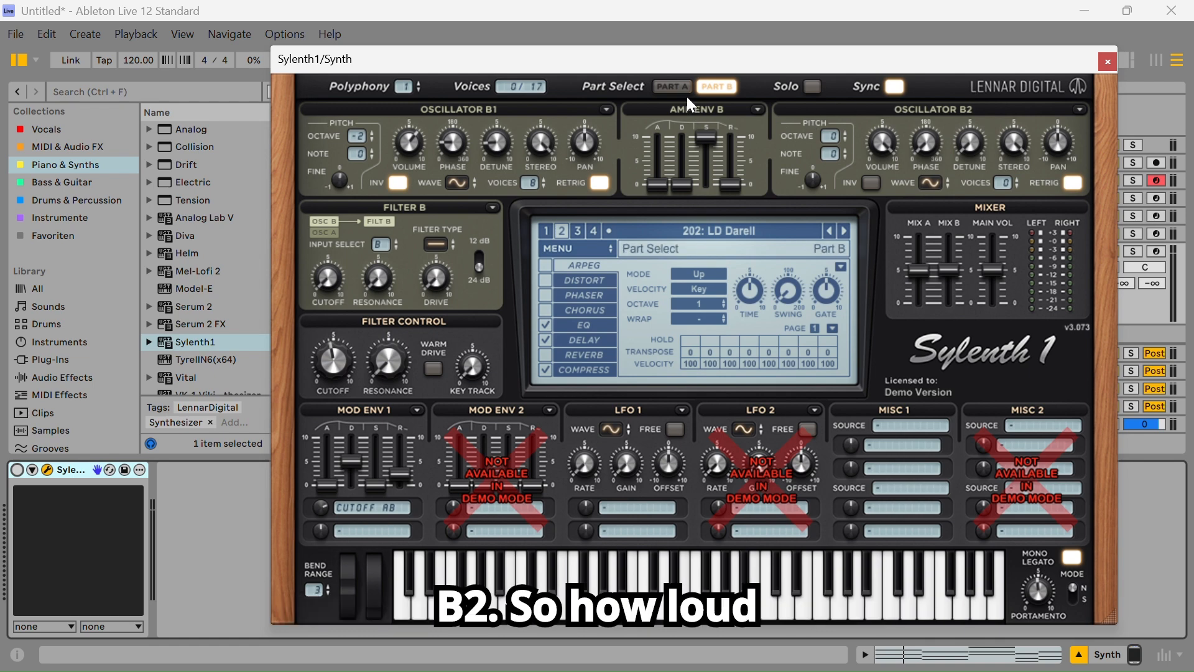
pyautogui.click(670, 90)
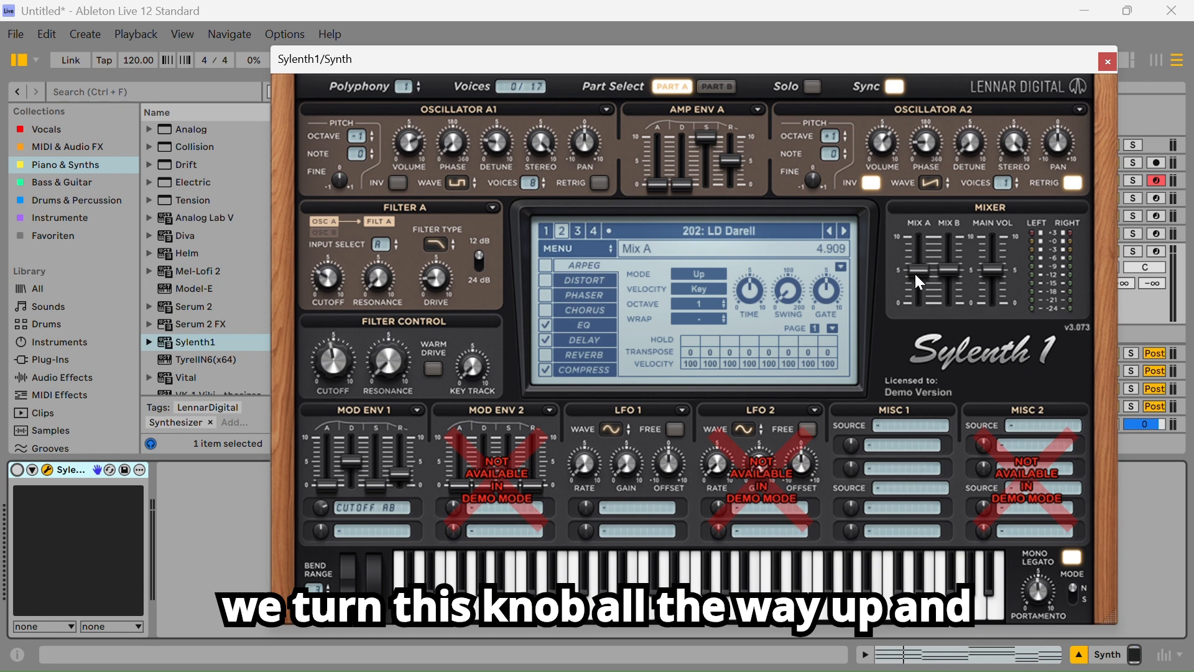
pyautogui.moveTo(914, 271); pyautogui.dragTo(920, 202)
pyautogui.moveTo(949, 276); pyautogui.dragTo(952, 308)
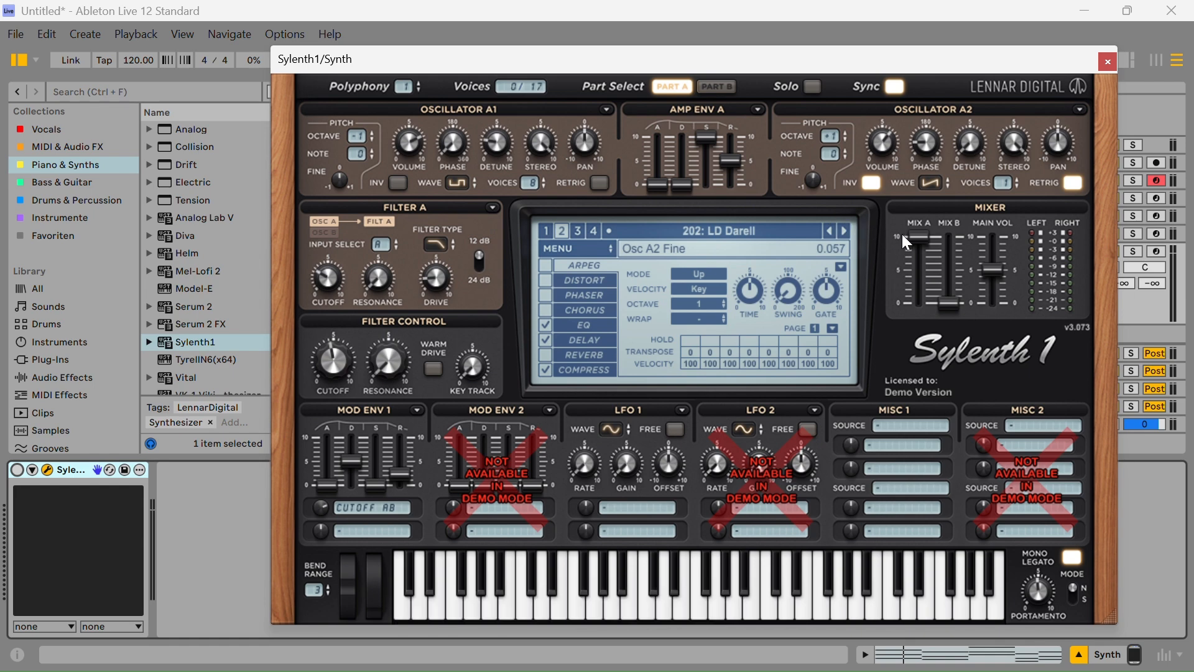
# Reverse the mixer balance to Mix A 0 and Mix B 10, and display Part B's oscillators.
pyautogui.moveTo(925, 256); pyautogui.dragTo(945, 405)
pyautogui.moveTo(945, 311); pyautogui.dragTo(943, 150)
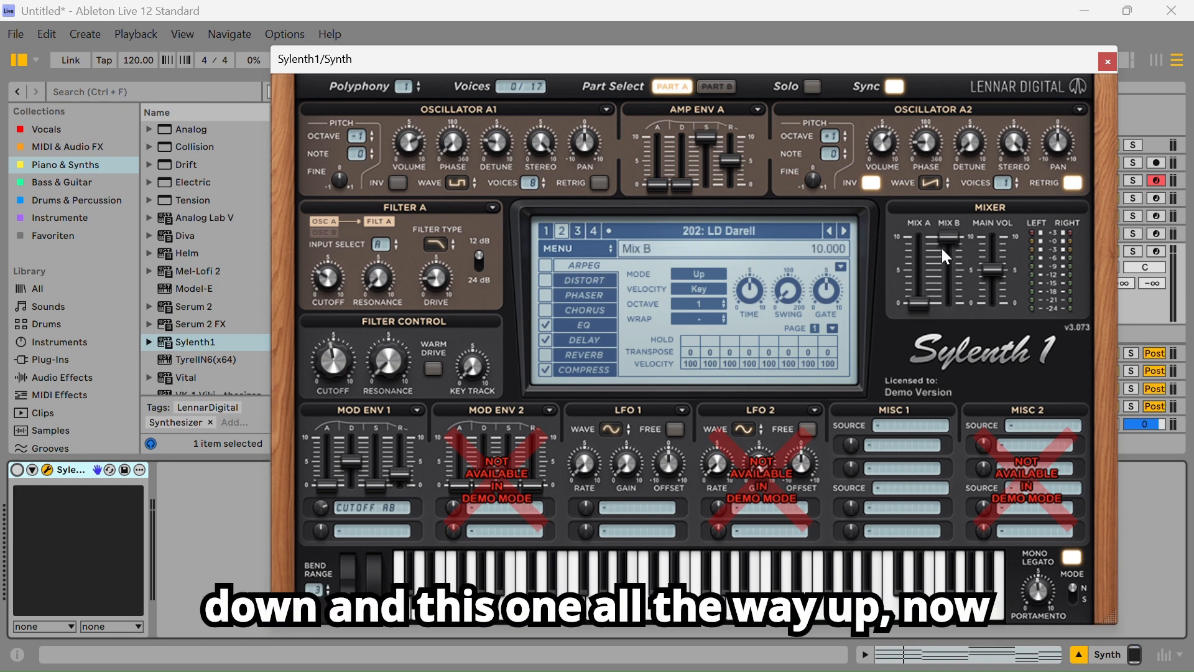
pyautogui.click(729, 85)
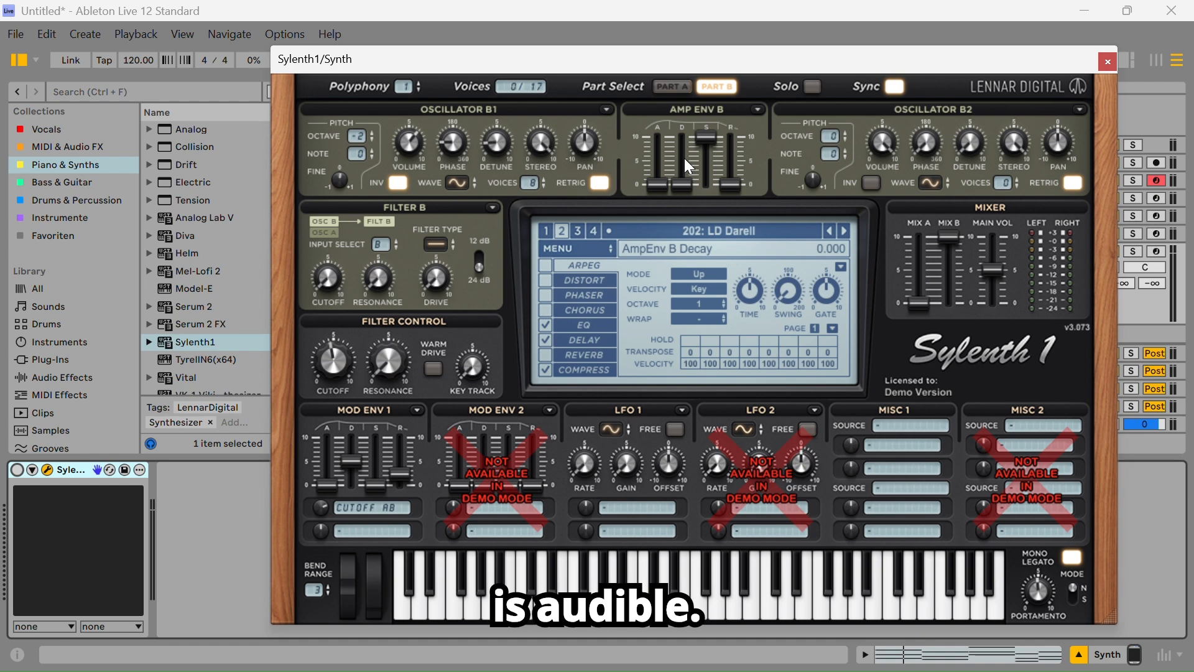
# Return to Part A and balance Mix A and Mix B at about 5 each.
pyautogui.click(672, 86)
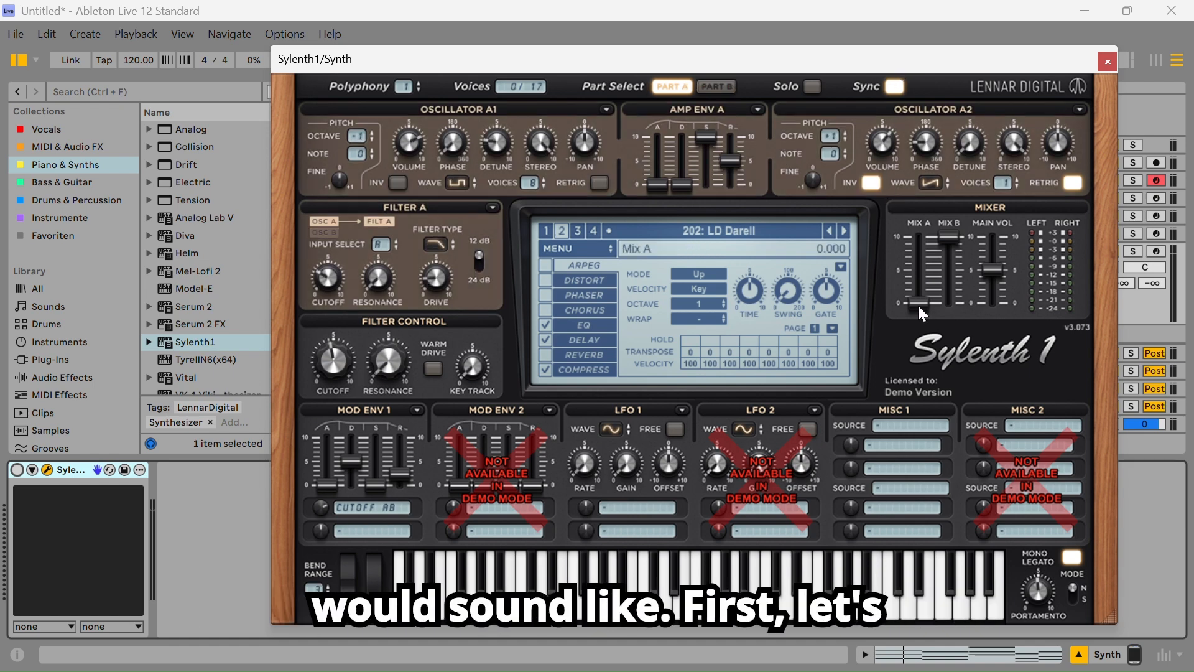
pyautogui.moveTo(918, 304); pyautogui.dragTo(965, 333)
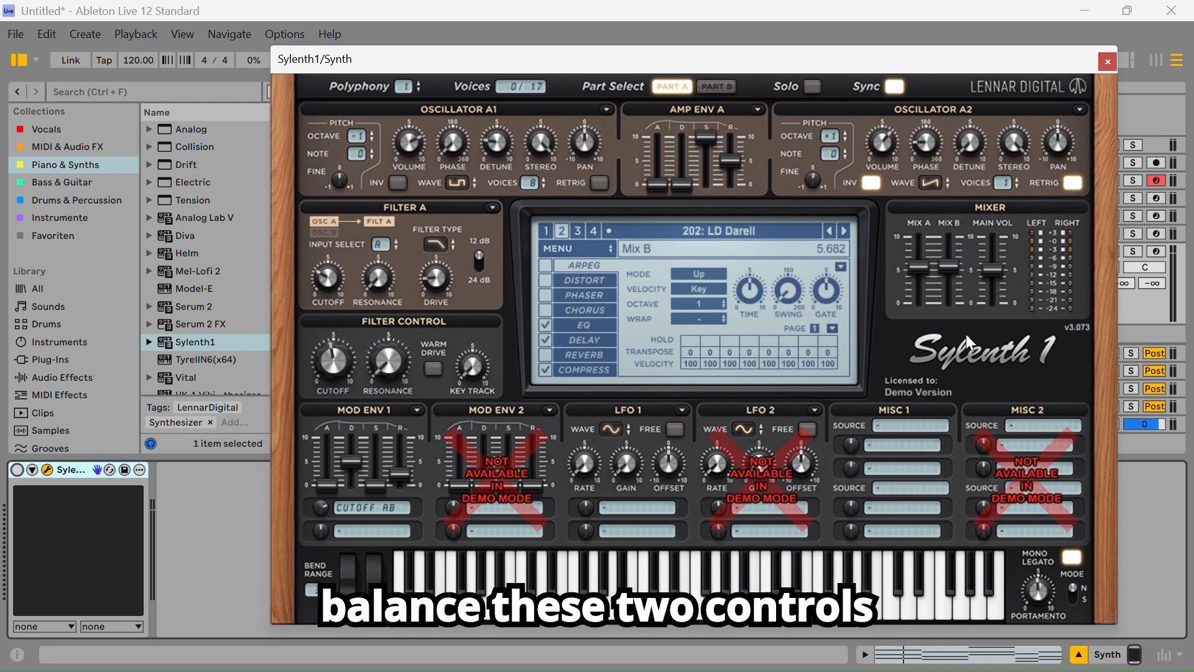
pyautogui.moveTo(950, 268); pyautogui.dragTo(951, 272)
# Open the Synth track's MIDI clip in an enlarged note editor, and bring the Sylenth1 window back over it.
pyautogui.moveTo(913, 62); pyautogui.dragTo(957, 476)
pyautogui.scroll(-1, 464, 225)
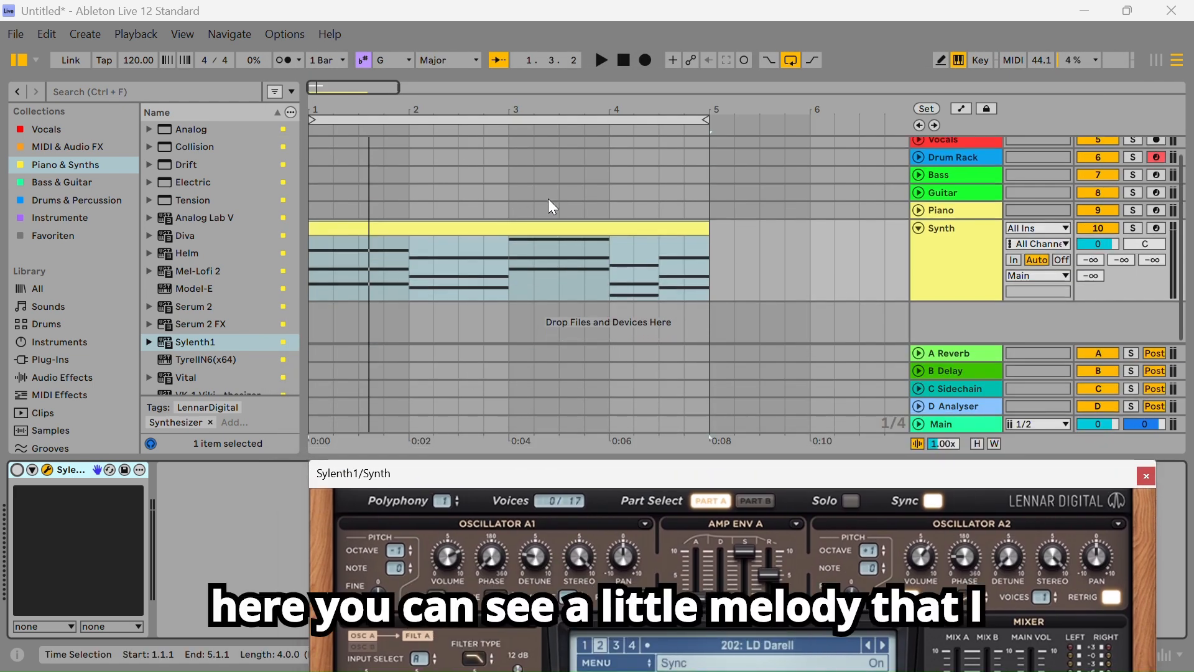
pyautogui.doubleClick(556, 234)
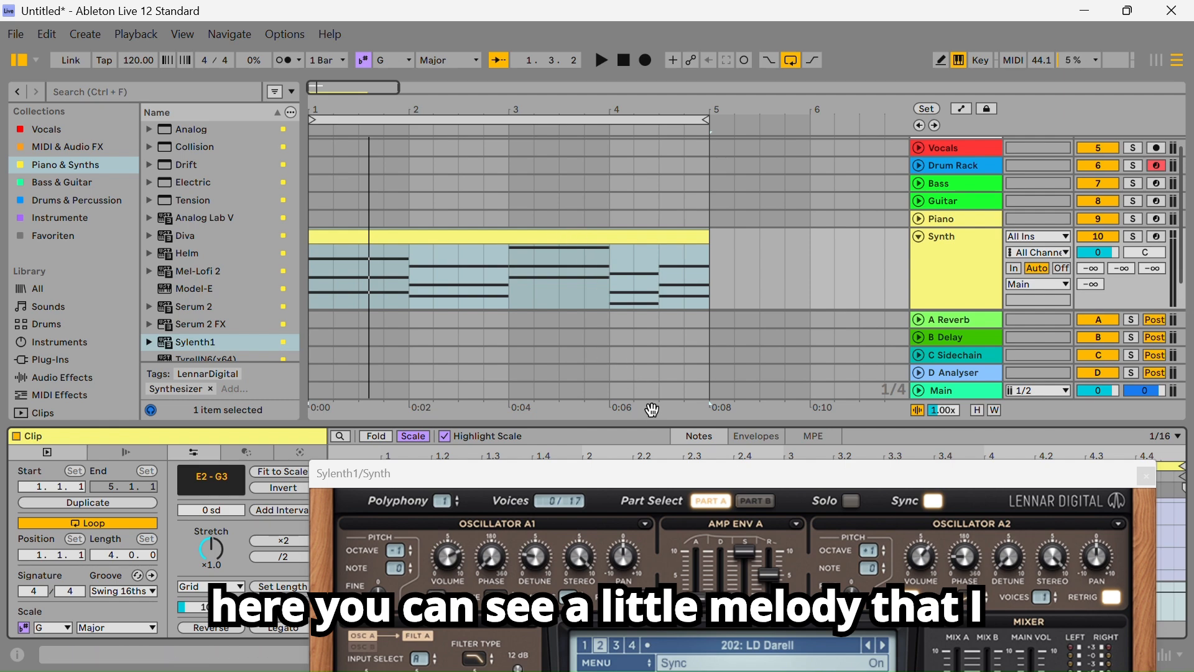
pyautogui.moveTo(668, 425); pyautogui.dragTo(693, 69)
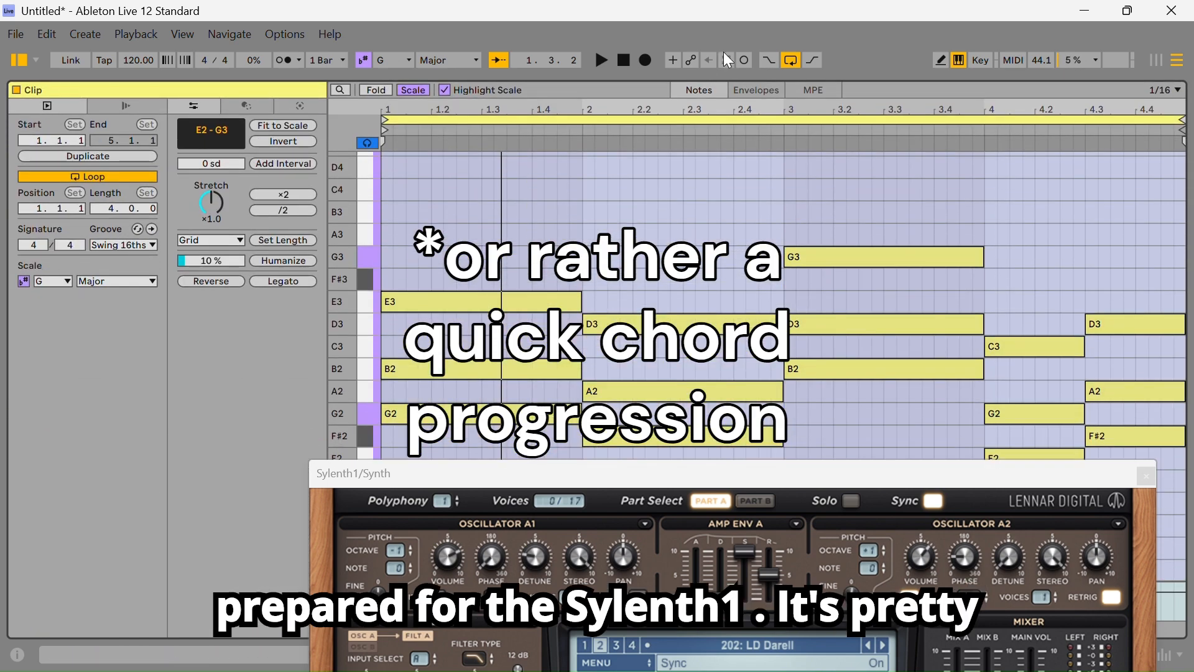
pyautogui.moveTo(708, 473); pyautogui.dragTo(680, 577)
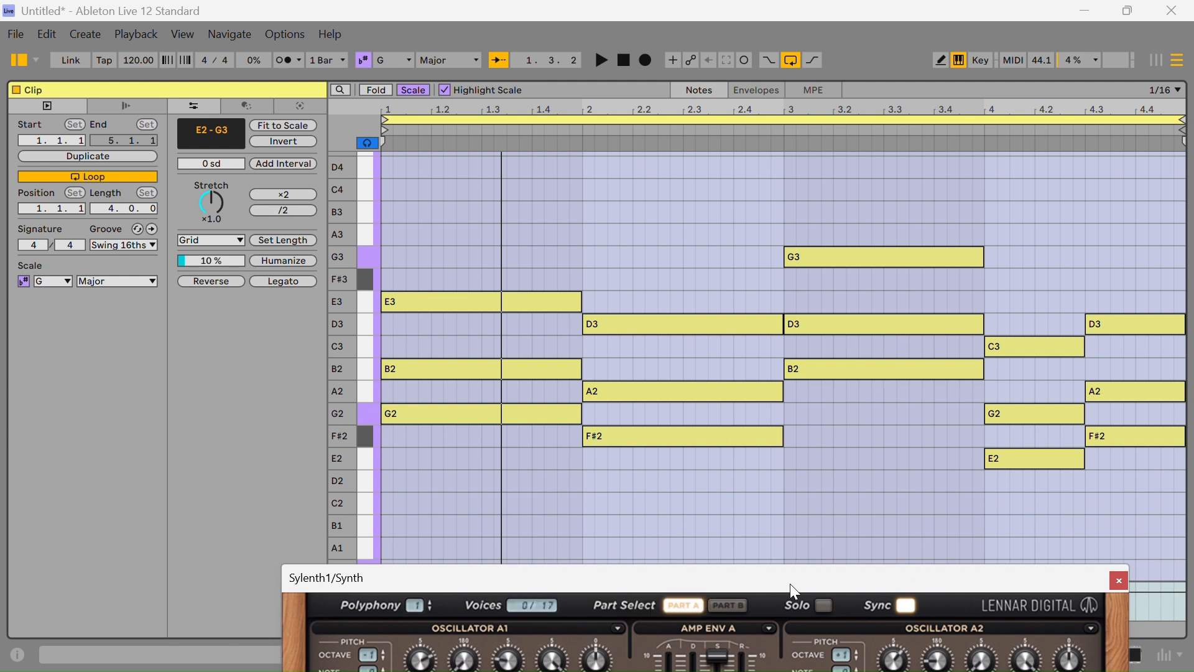
pyautogui.moveTo(790, 584); pyautogui.dragTo(820, 116)
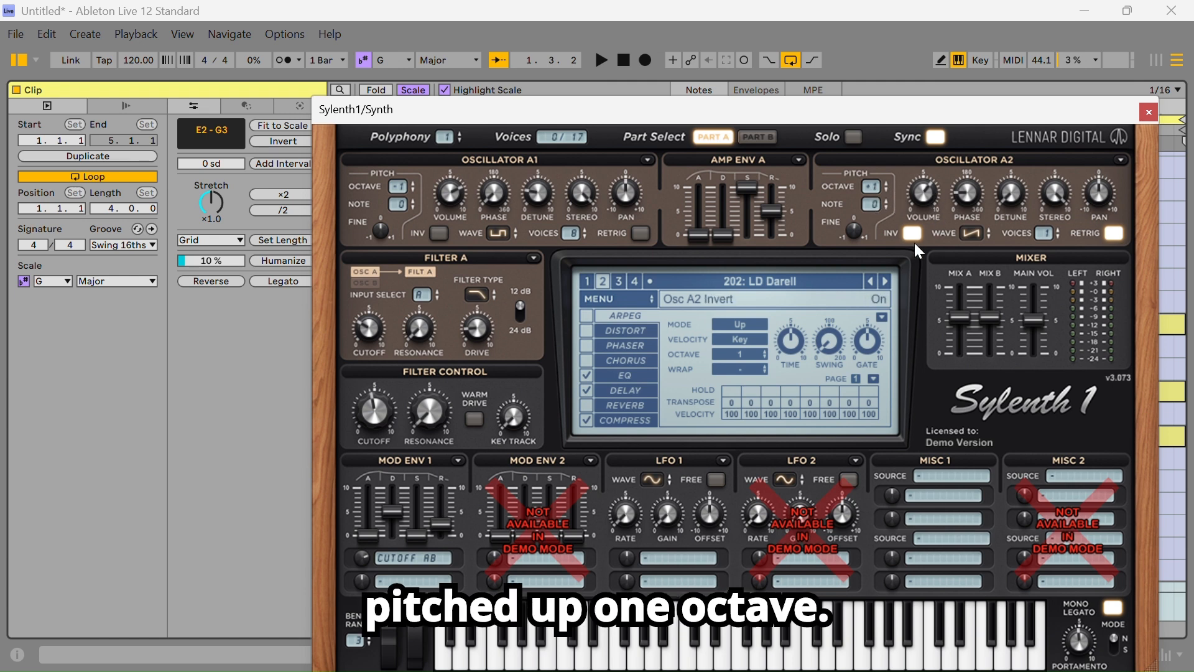
# Look at Part B's settings, and play back the chord progression with both parts mixed equally.
pyautogui.click(762, 138)
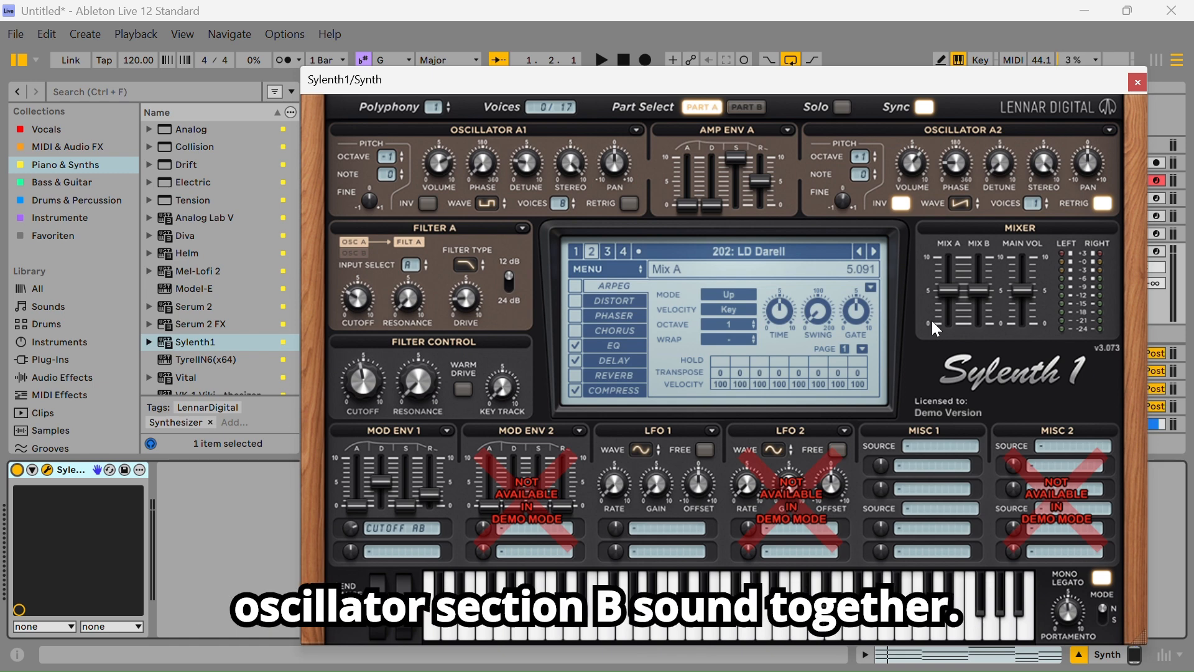
pyautogui.press('space')
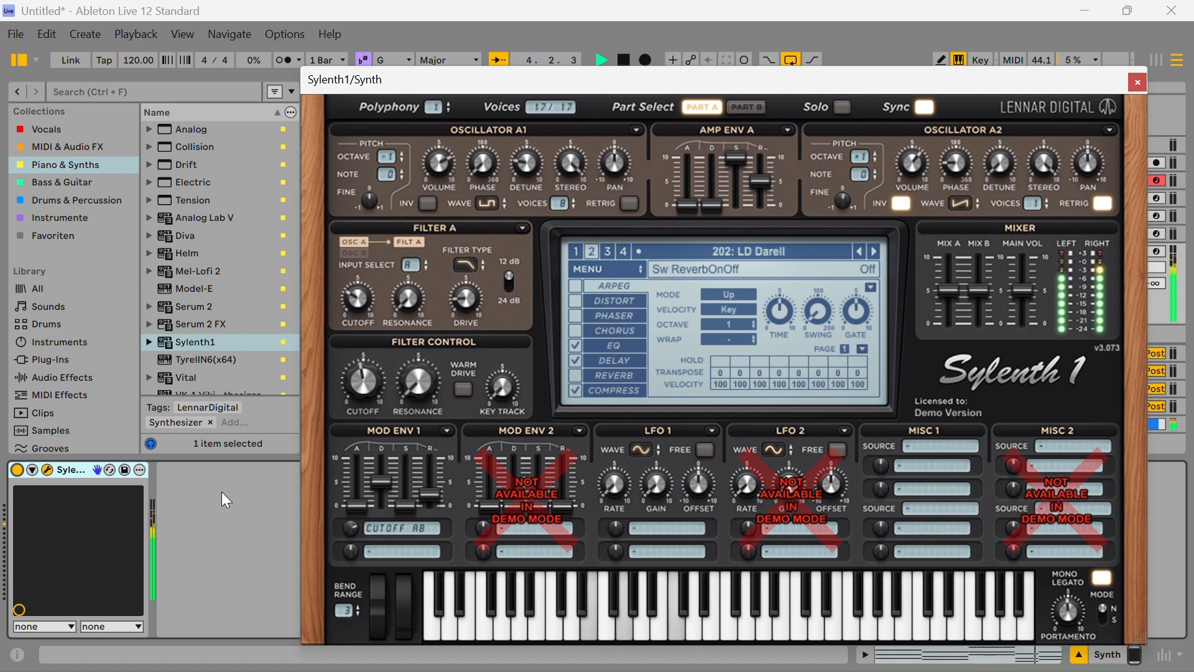
pyautogui.press('space')
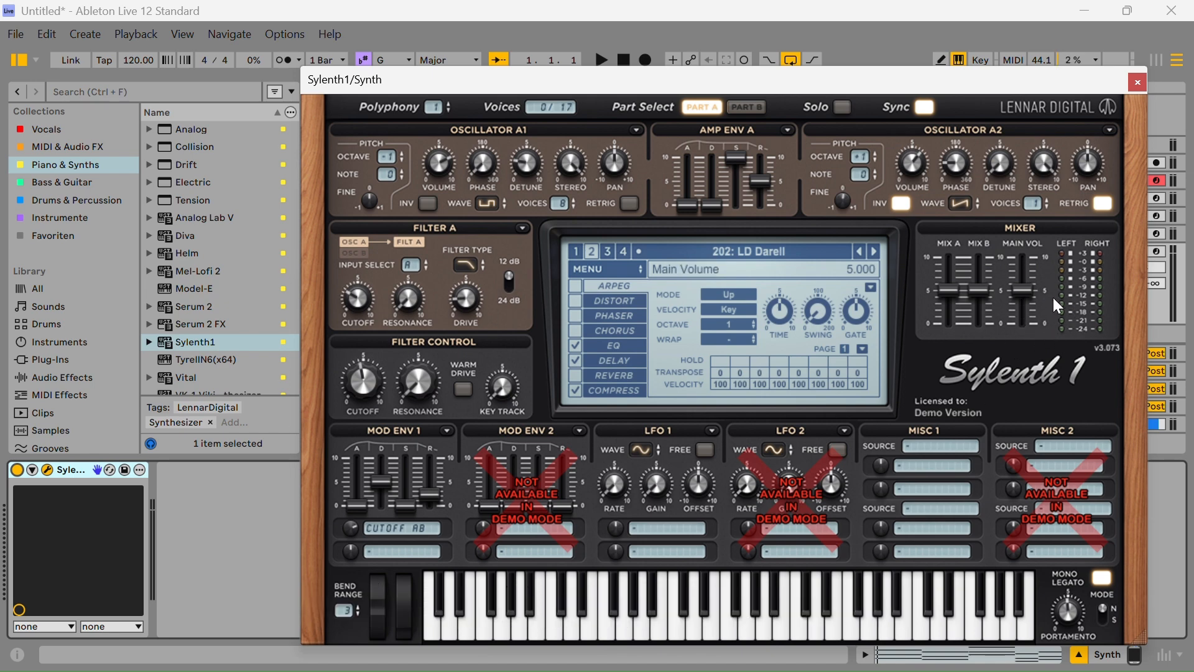
# Play the progression with the Main Volume raised to 10, stop playback, and restore the Main Volume to 5.
pyautogui.press('space')
pyautogui.moveTo(1026, 293); pyautogui.dragTo(1065, 230)
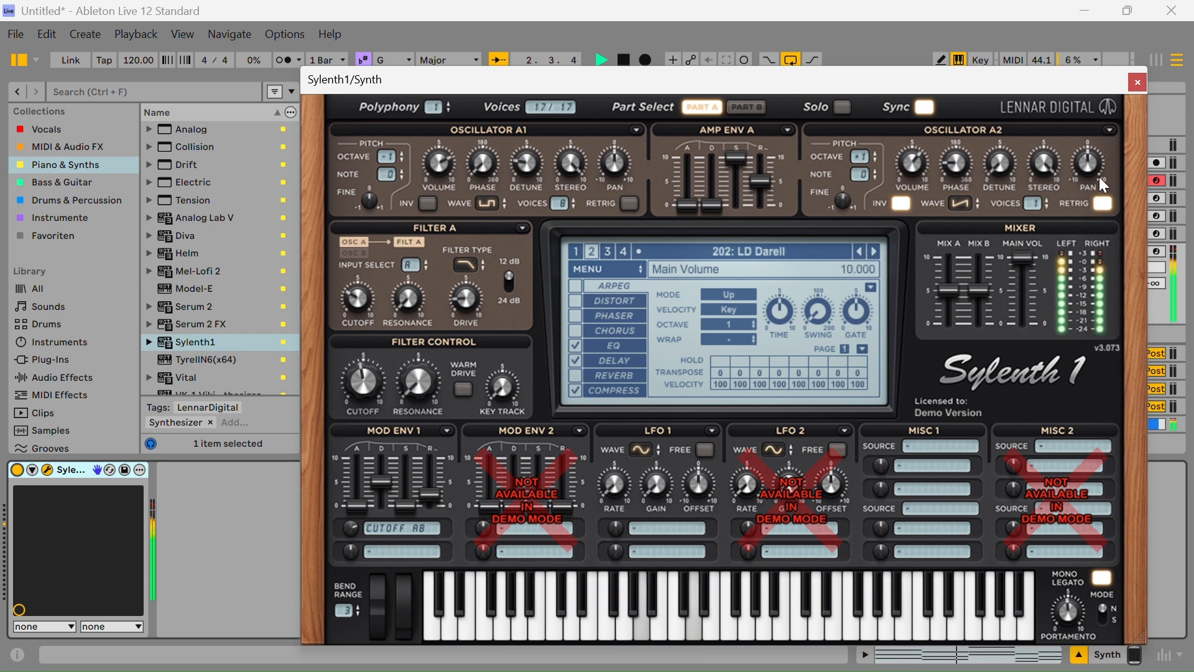
pyautogui.moveTo(1099, 177); pyautogui.dragTo(1152, 229)
pyautogui.press('space')
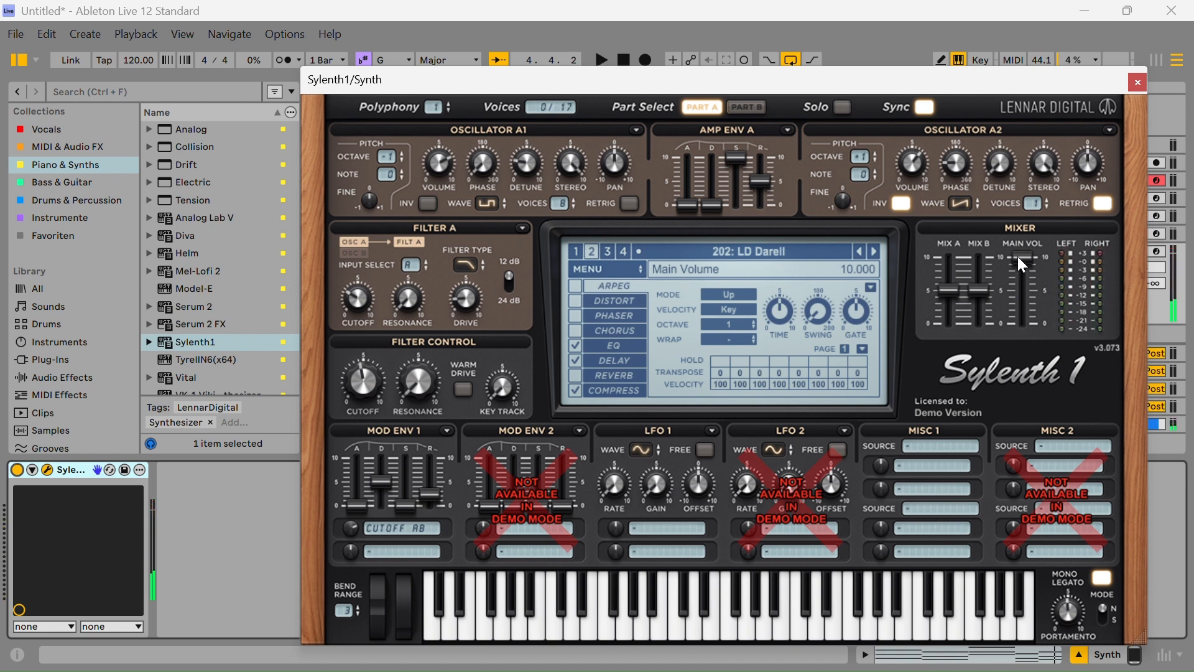
pyautogui.moveTo(1022, 263); pyautogui.dragTo(1054, 393)
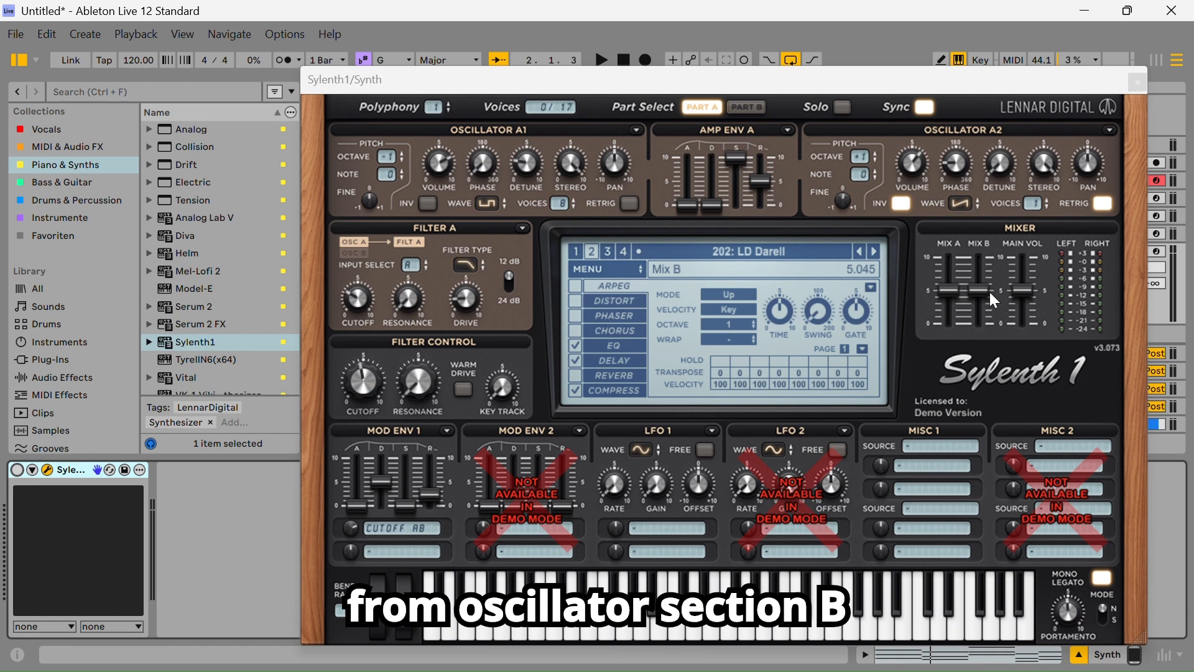
# Set Mix B to 10 and Mix A to 0, activate Sylenth1, and play the progression with Part B alone.
pyautogui.moveTo(984, 300); pyautogui.dragTo(972, 174)
pyautogui.moveTo(949, 291); pyautogui.dragTo(931, 497)
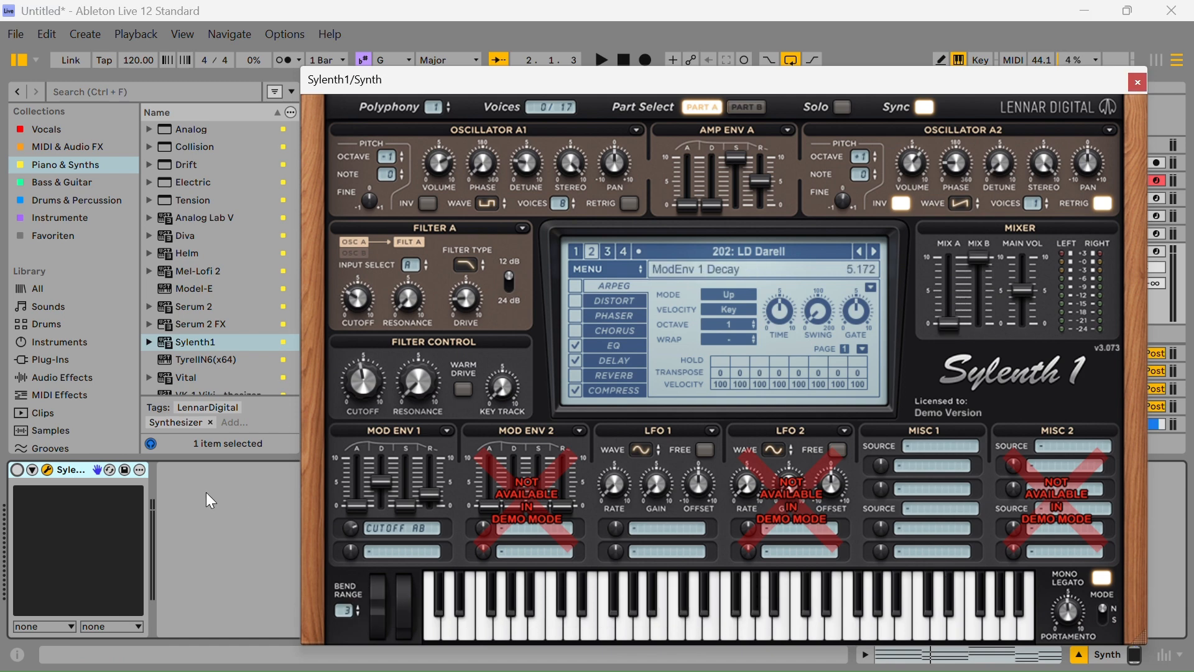
pyautogui.click(17, 470)
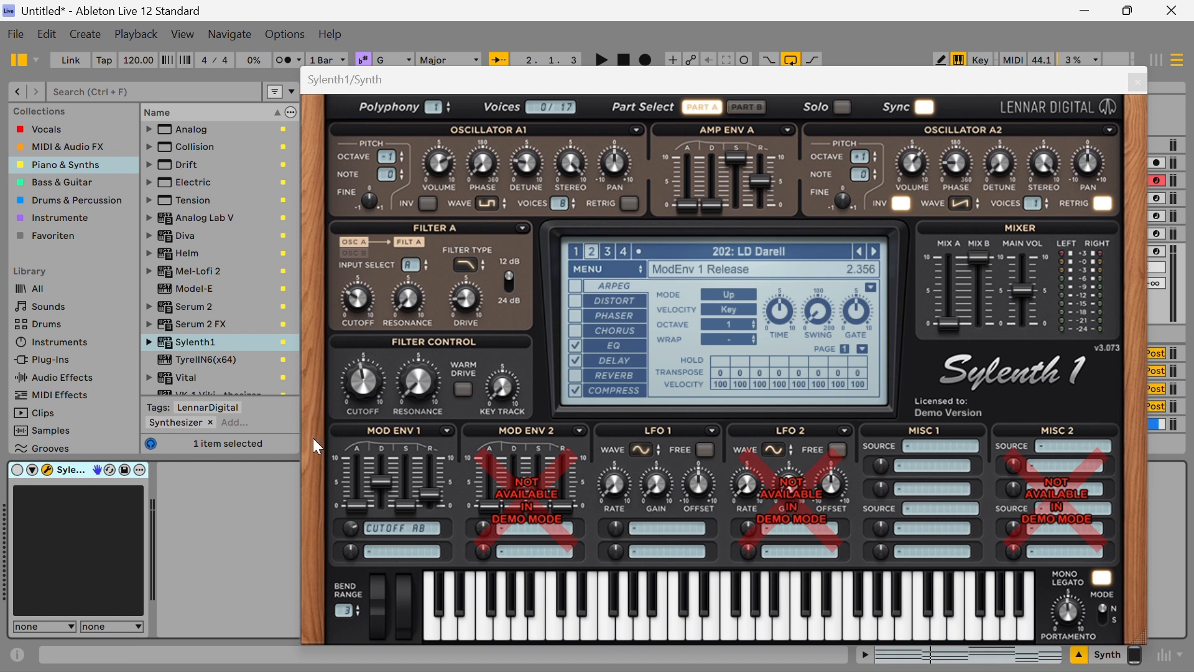
pyautogui.click(17, 470)
pyautogui.press('space')
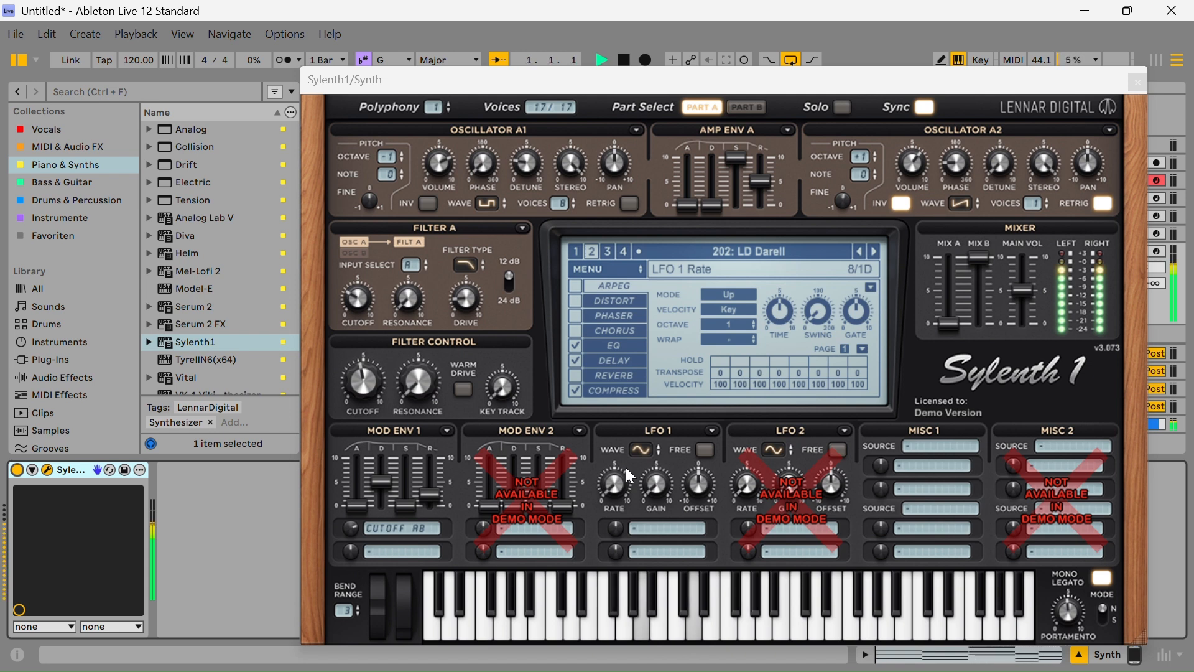
pyautogui.press('space')
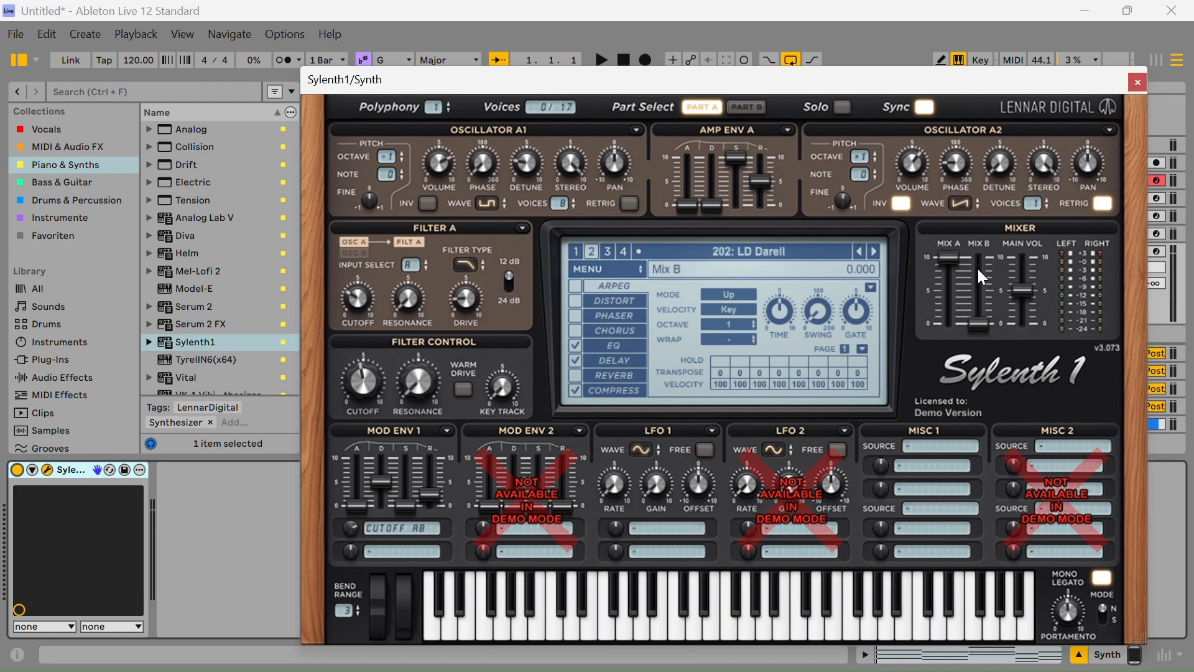
# Play Part A alone, gradually blend Mix A and Mix B to about 5 each, and stop playback.
pyautogui.press('space')
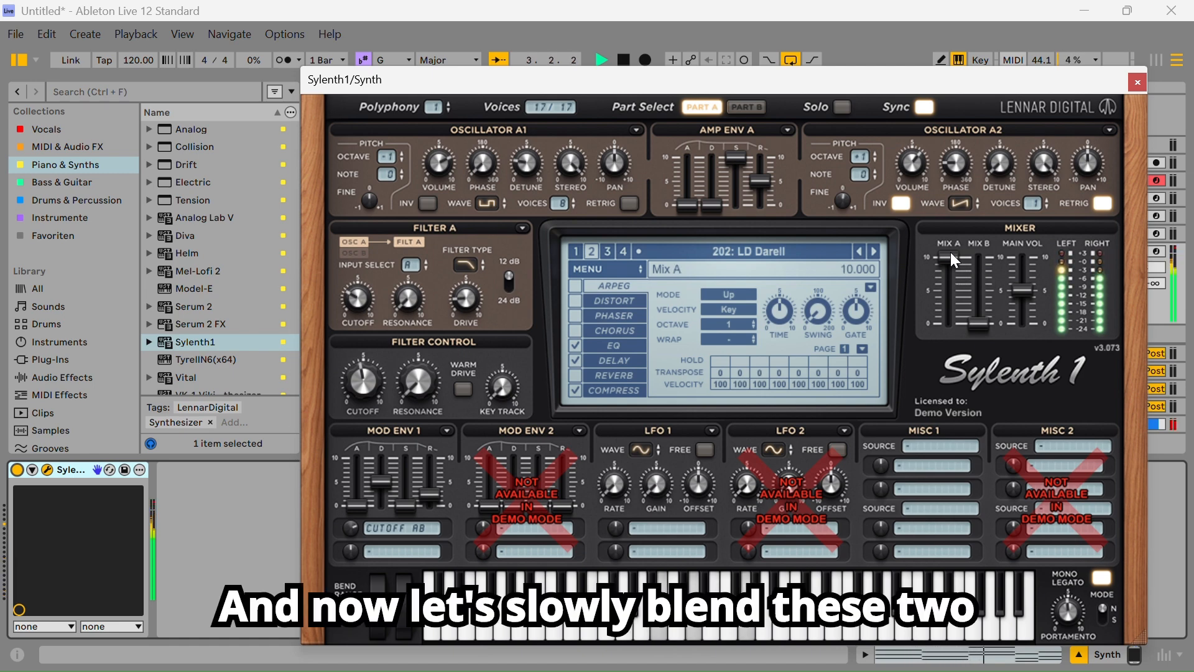
pyautogui.moveTo(950, 254); pyautogui.dragTo(981, 348)
pyautogui.click(984, 295)
pyautogui.moveTo(984, 295); pyautogui.dragTo(984, 278)
pyautogui.click(942, 283)
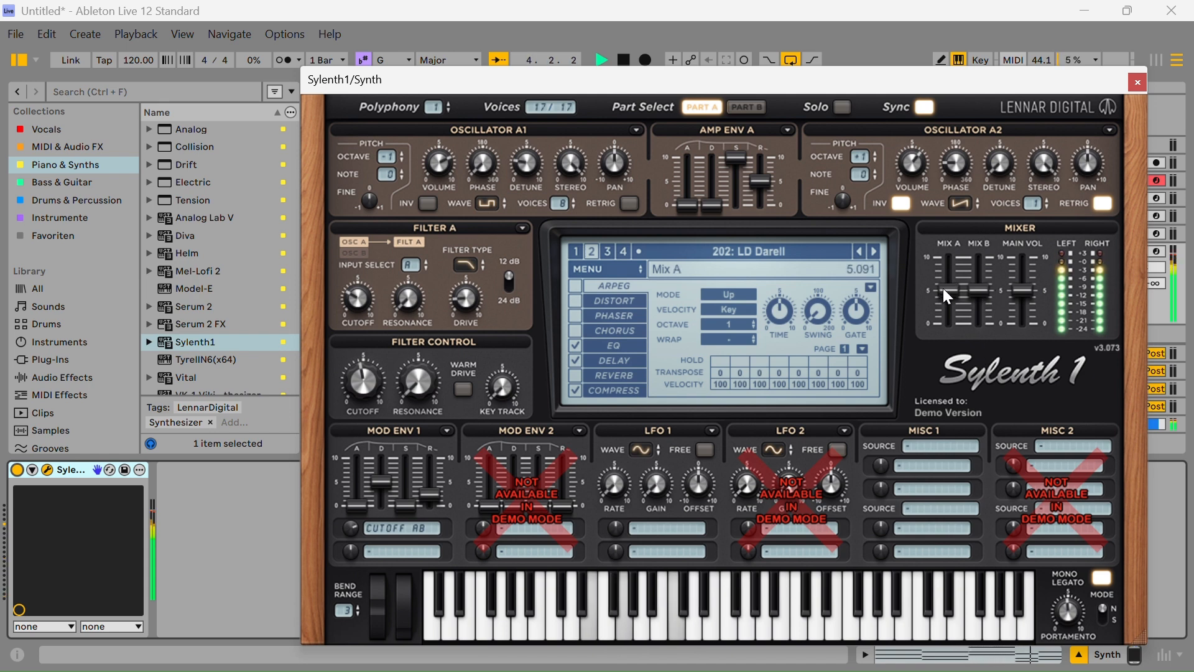
pyautogui.click(979, 292)
pyautogui.press('space')
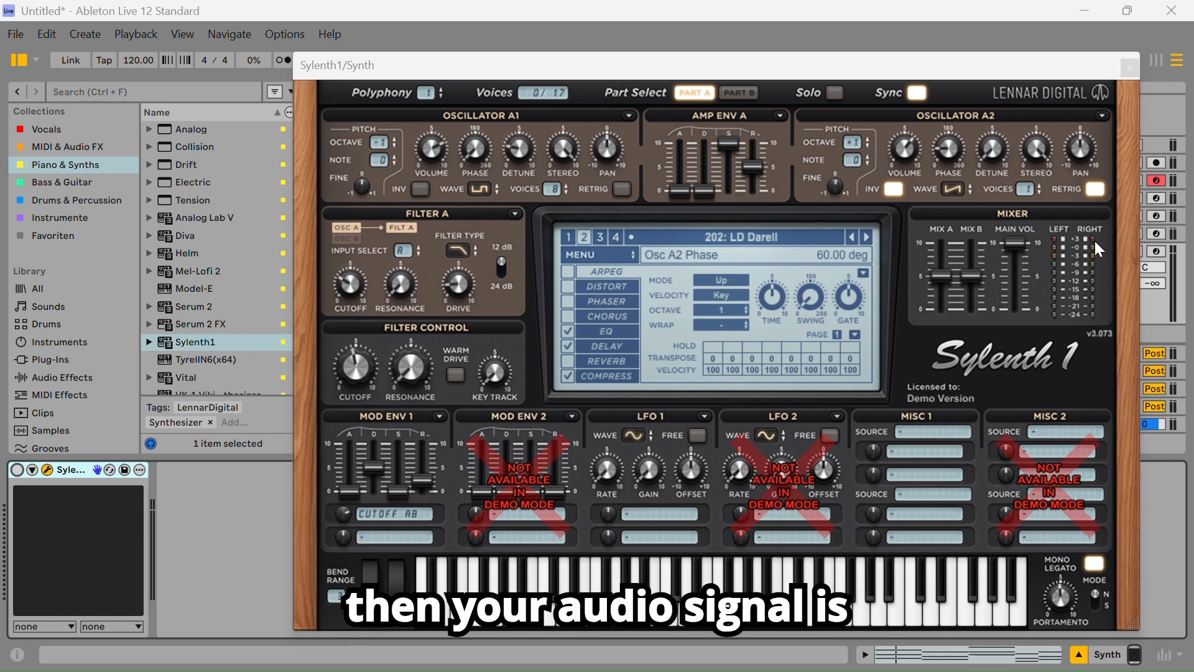
# Compare the output level at Main Volume 5 and 10, settle the fader near the middle, and deactivate Sylenth1.
pyautogui.moveTo(1016, 244)
pyautogui.moveTo(1013, 245); pyautogui.dragTo(1031, 288)
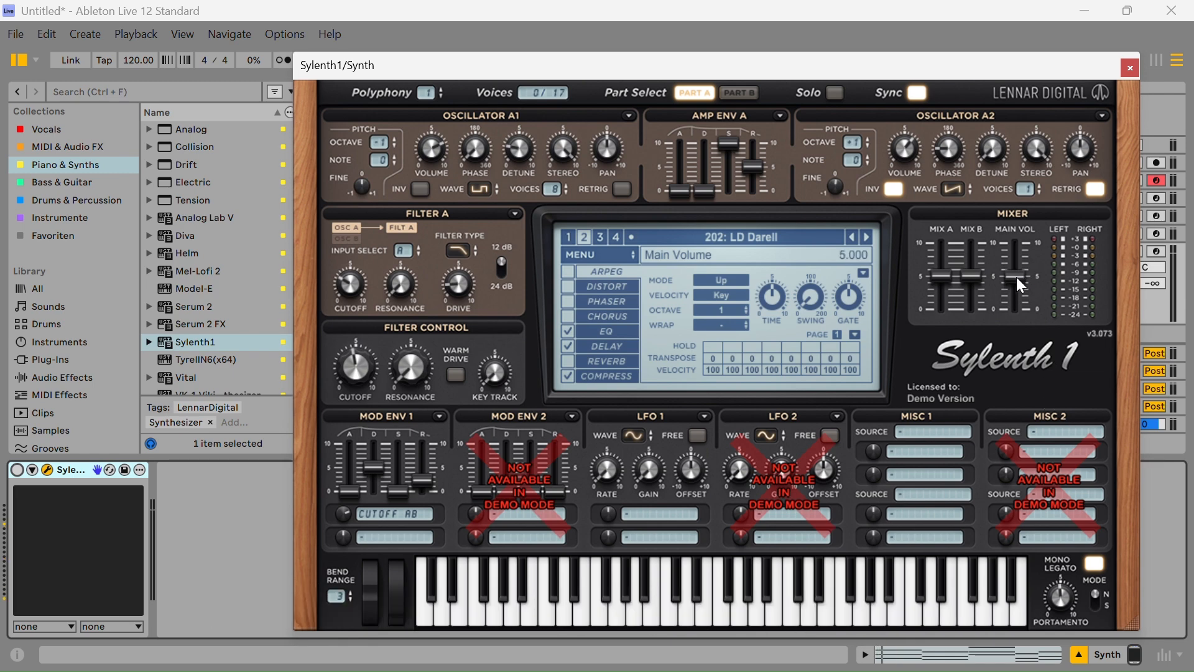
pyautogui.moveTo(1025, 282); pyautogui.dragTo(1019, 211)
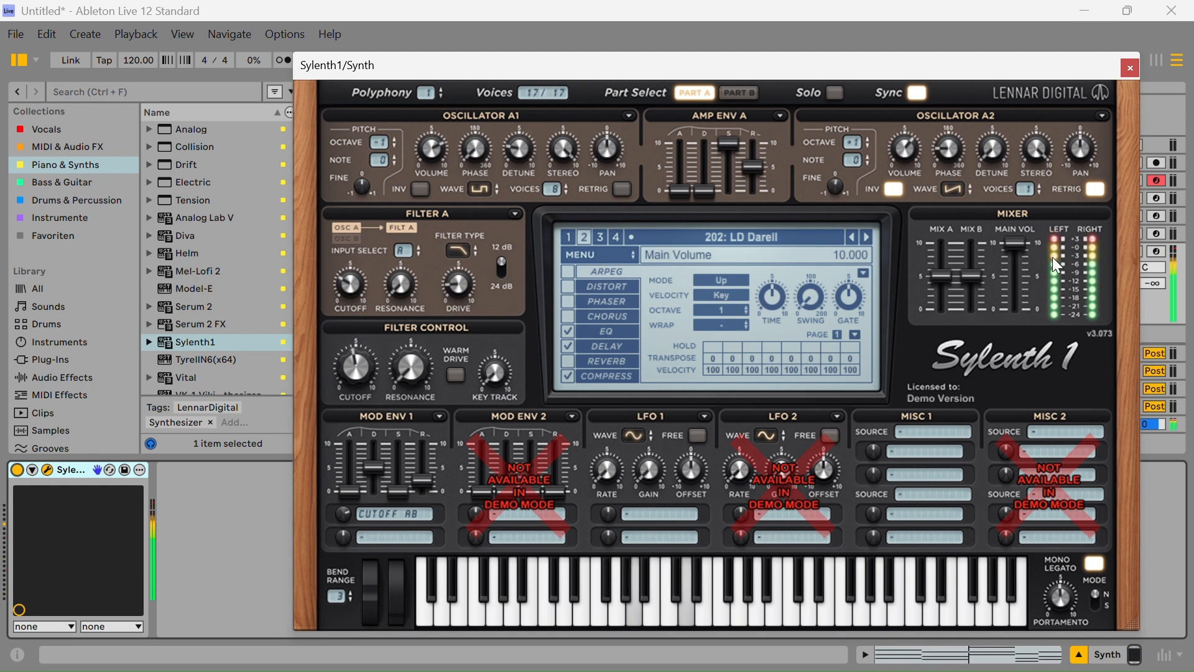
pyautogui.moveTo(1022, 252); pyautogui.dragTo(1016, 320)
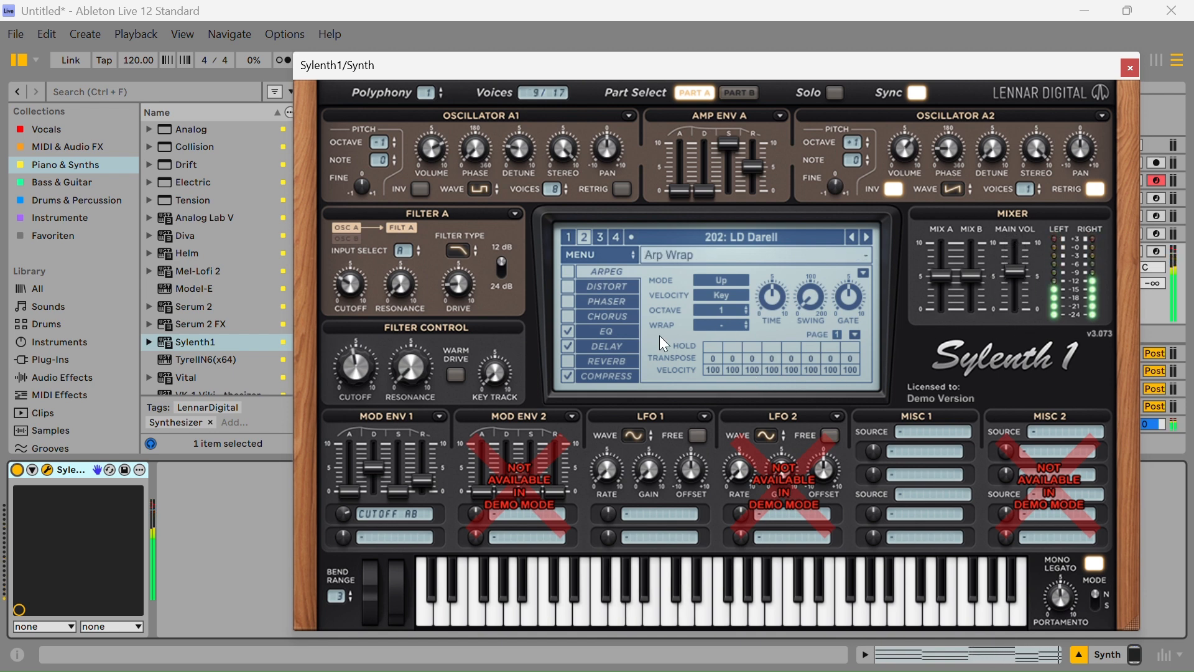
pyautogui.click(17, 470)
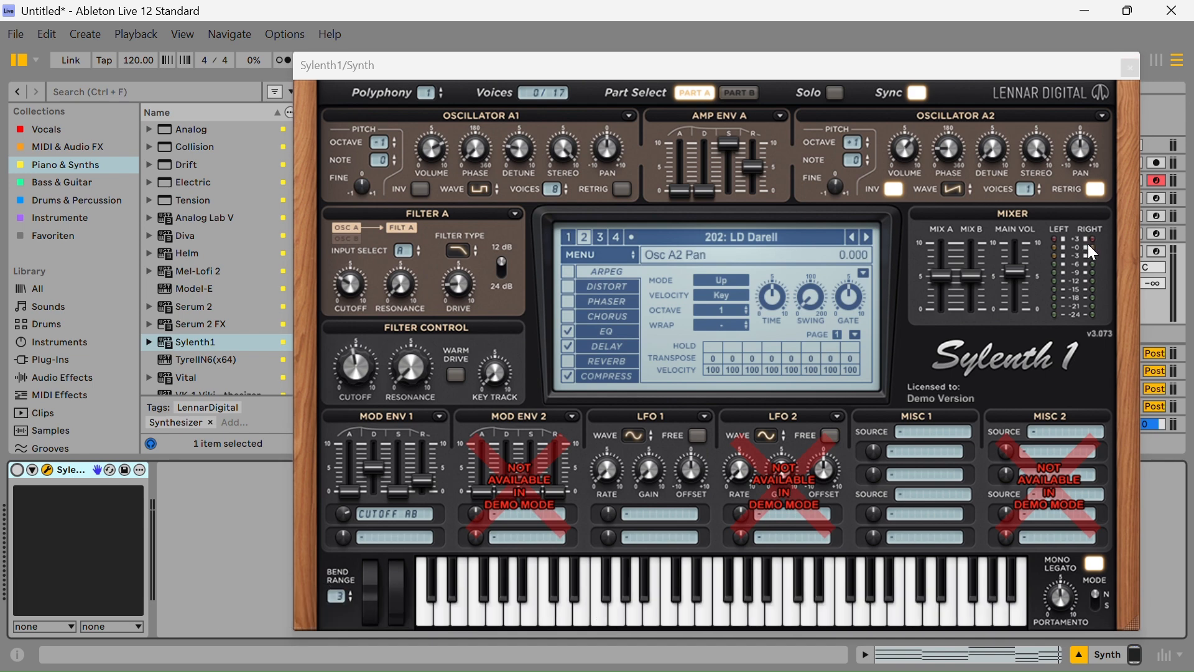
pyautogui.moveTo(981, 66); pyautogui.dragTo(985, 70)
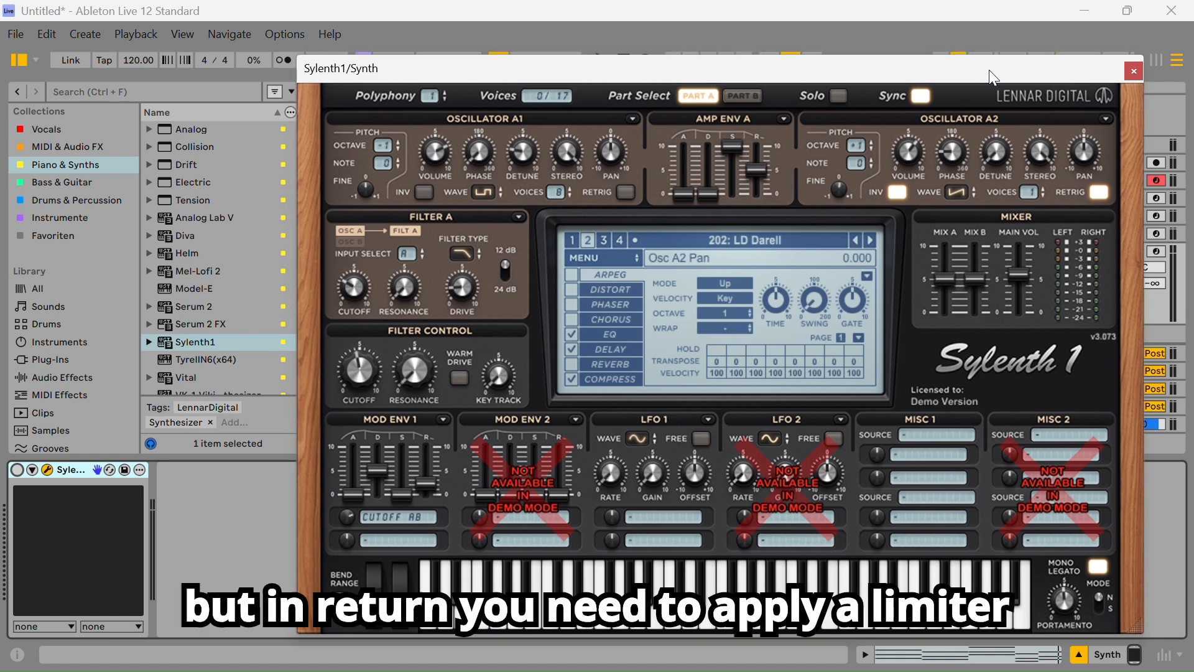
pyautogui.moveTo(1047, 63); pyautogui.dragTo(585, 79)
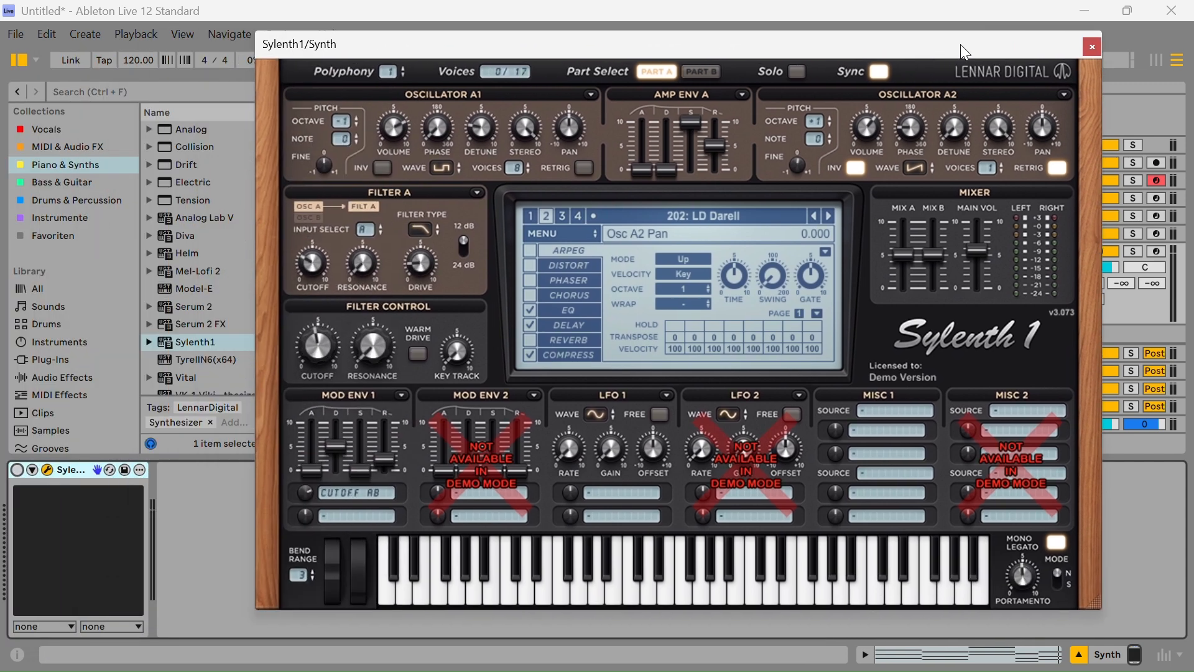
pyautogui.moveTo(960, 44); pyautogui.dragTo(1009, 58)
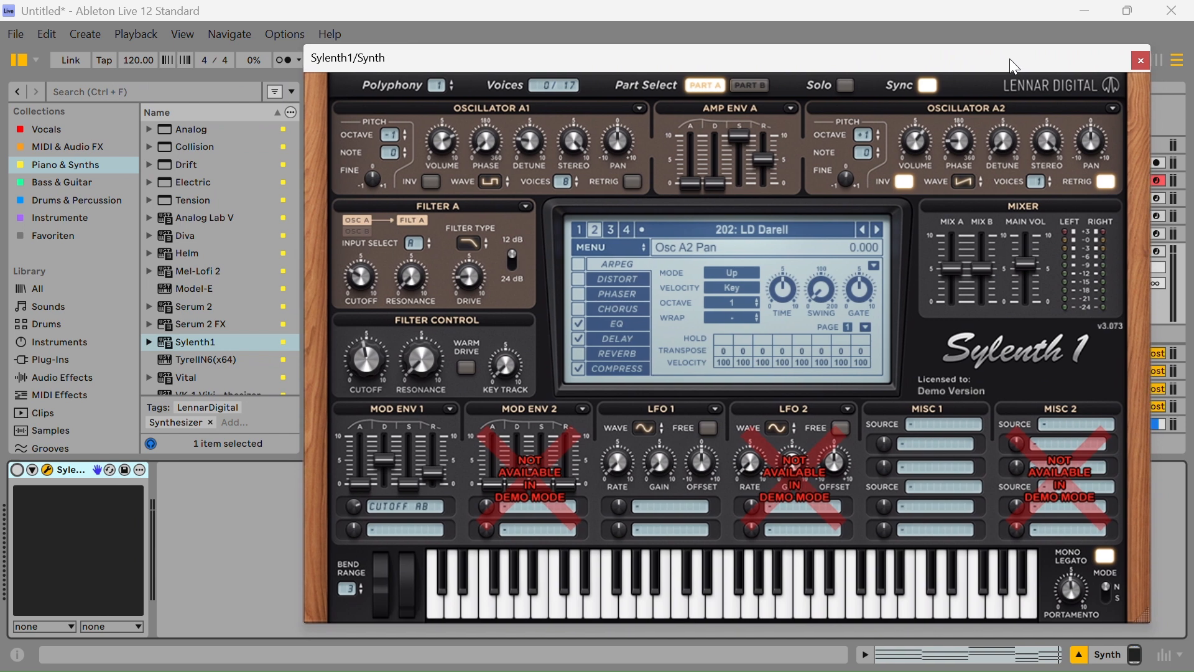